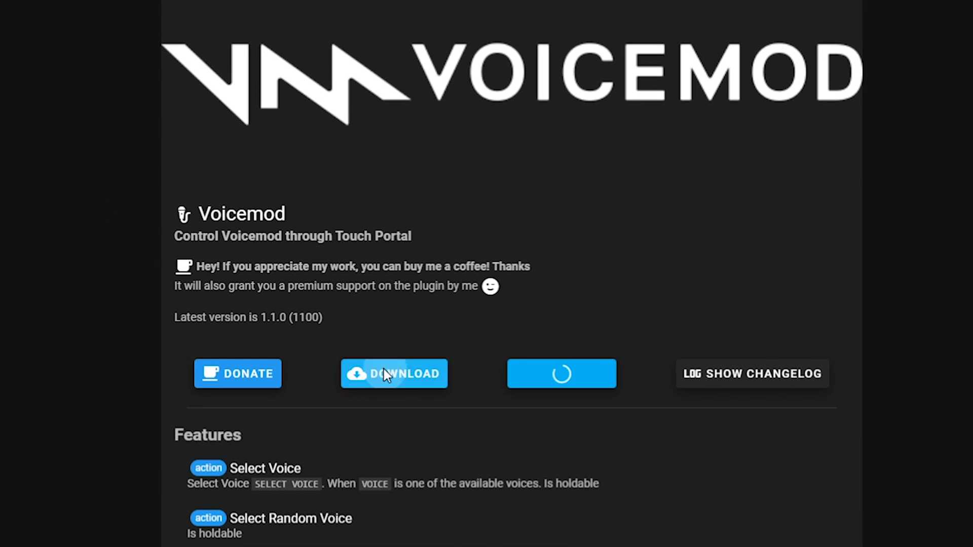
- Download the latest Voicemod plugin, version 1.1.0, from the plugin web page
click(384, 374)
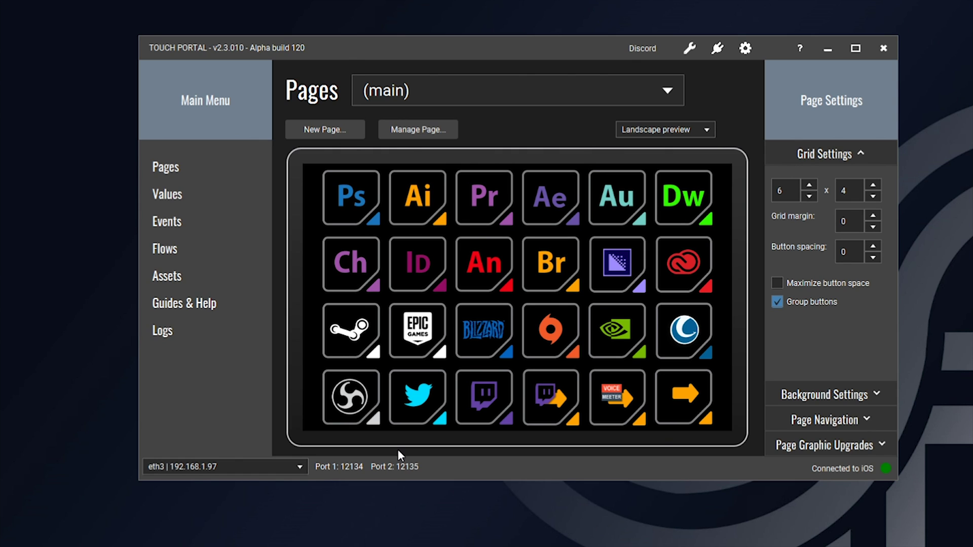
- Import the Voicemod .tpp plugin from Downloads and allow it to run
click(694, 48)
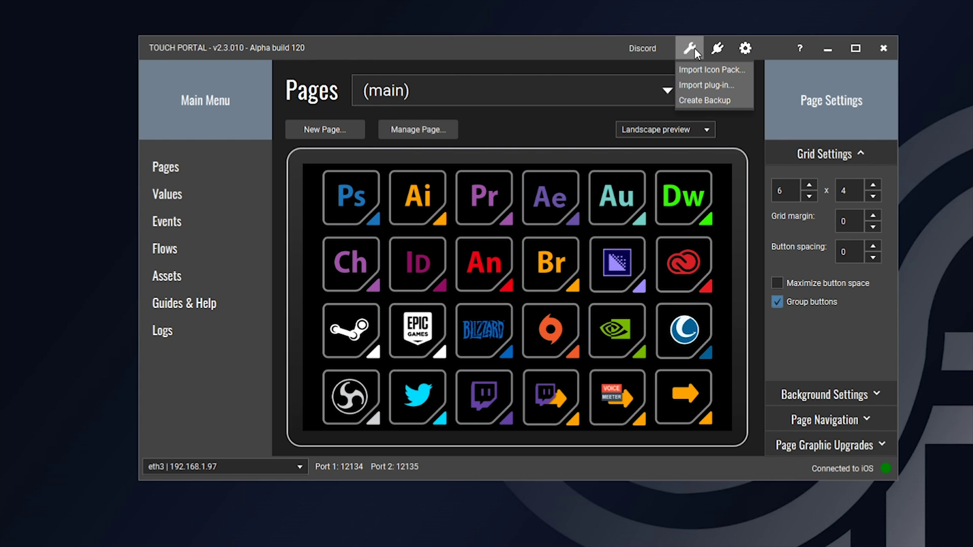
click(697, 84)
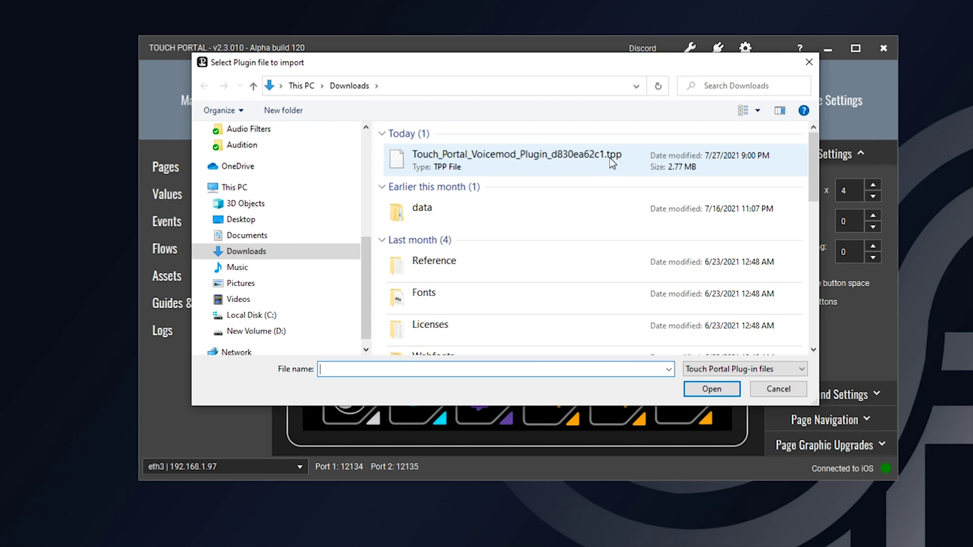
click(588, 162)
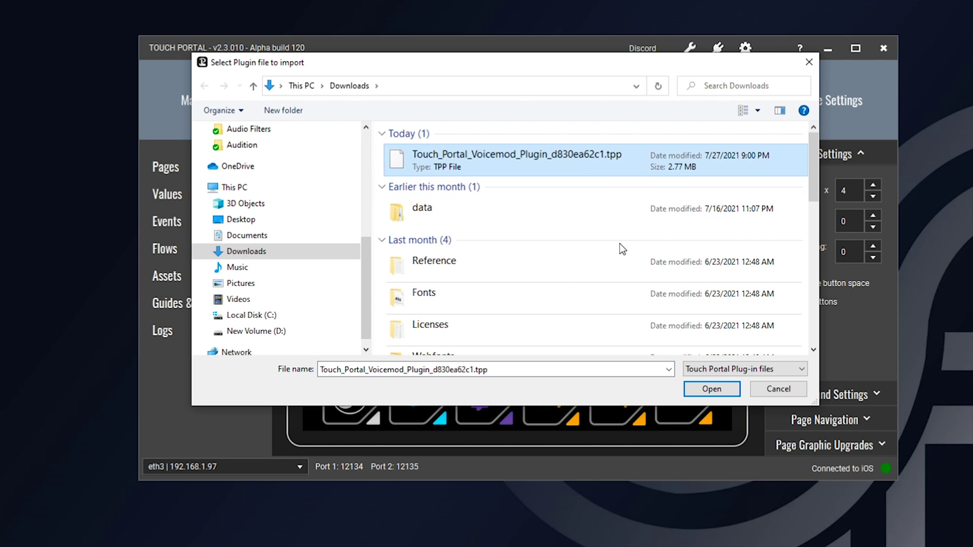
click(706, 390)
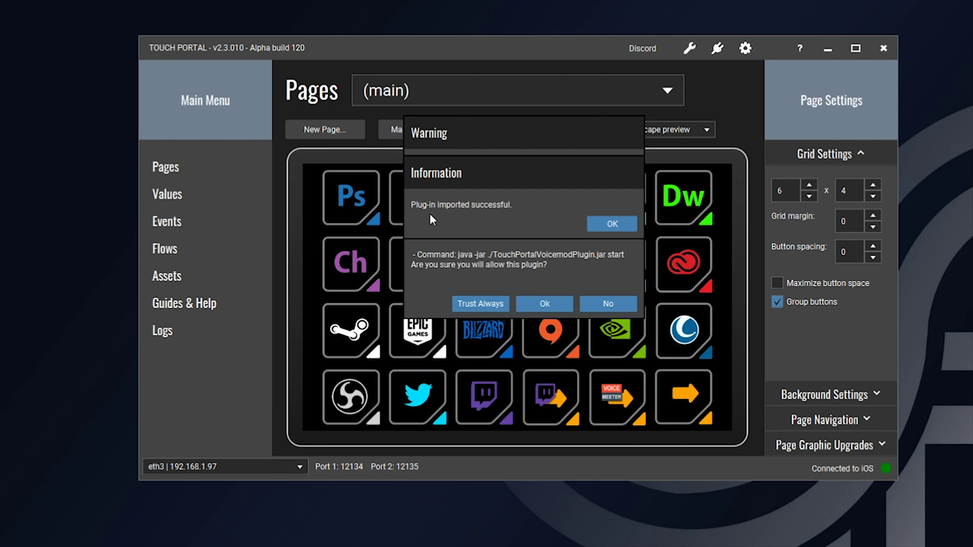
click(610, 225)
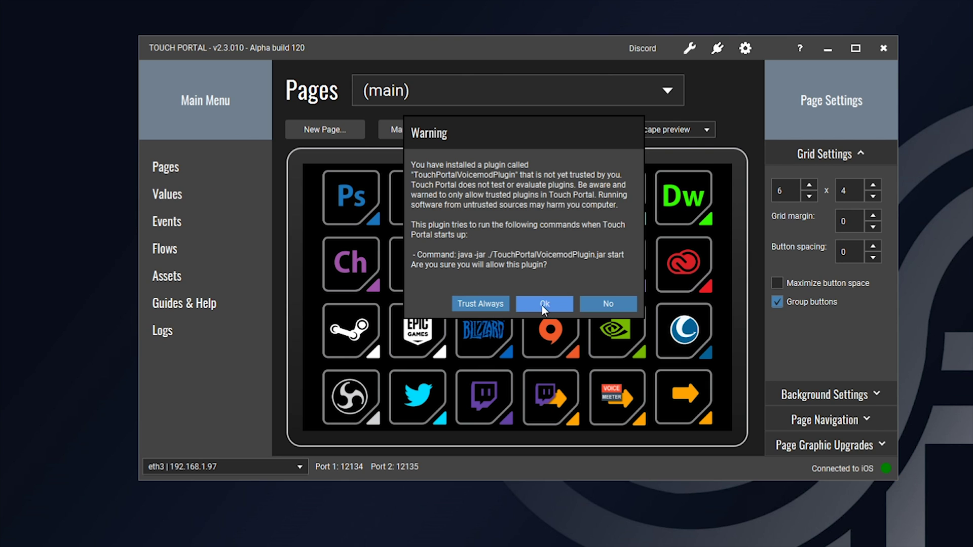
click(498, 304)
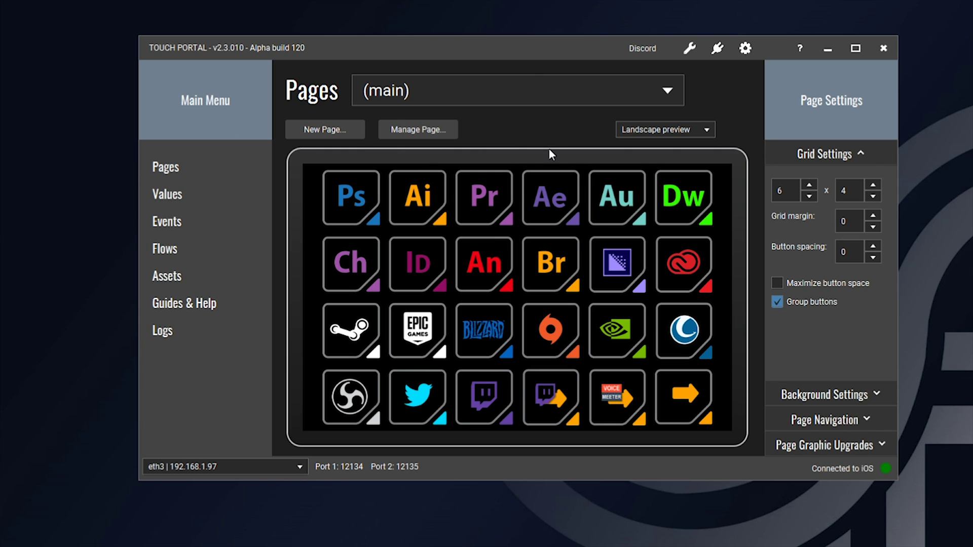
- Create a new 4 x 2 page named Voicemod with only a Goto Main button
click(352, 134)
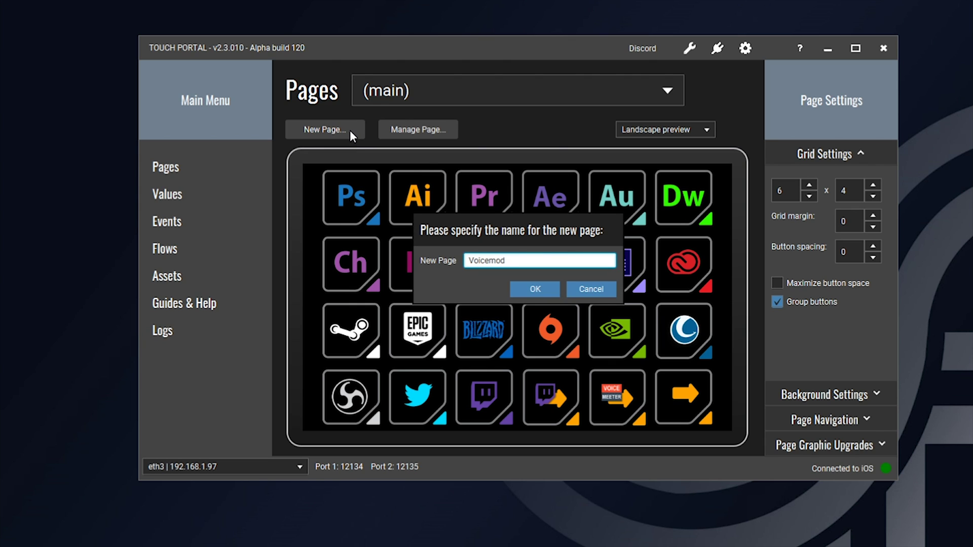
click(532, 288)
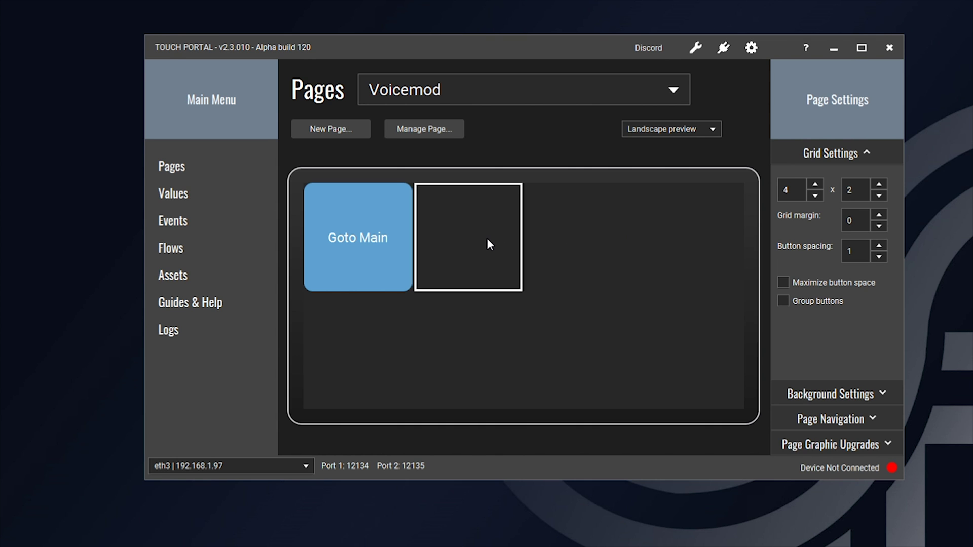
click(488, 245)
- Add Voicemod On Pressed actions: Select Random Voice, then Select Voice set to Clean
drag(306, 186, 306, 397)
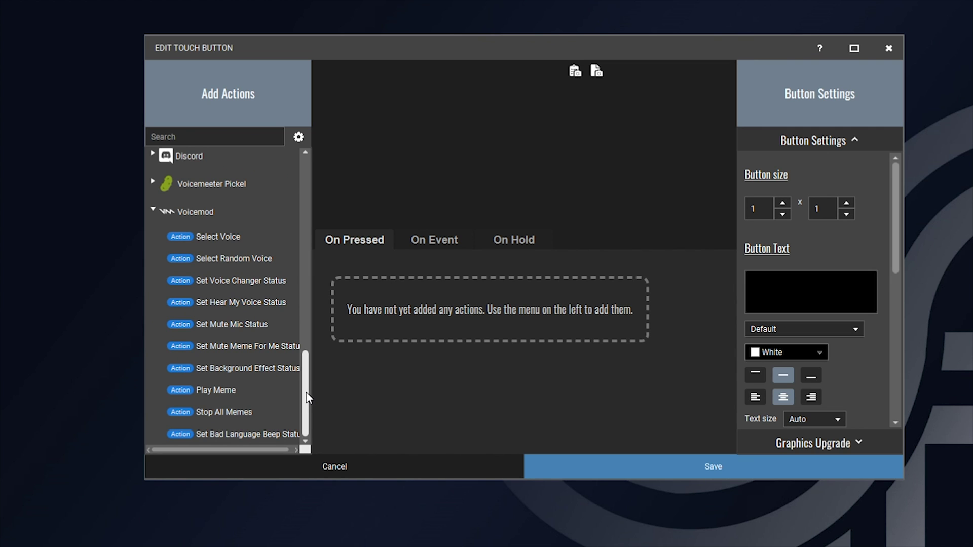
double_click(269, 256)
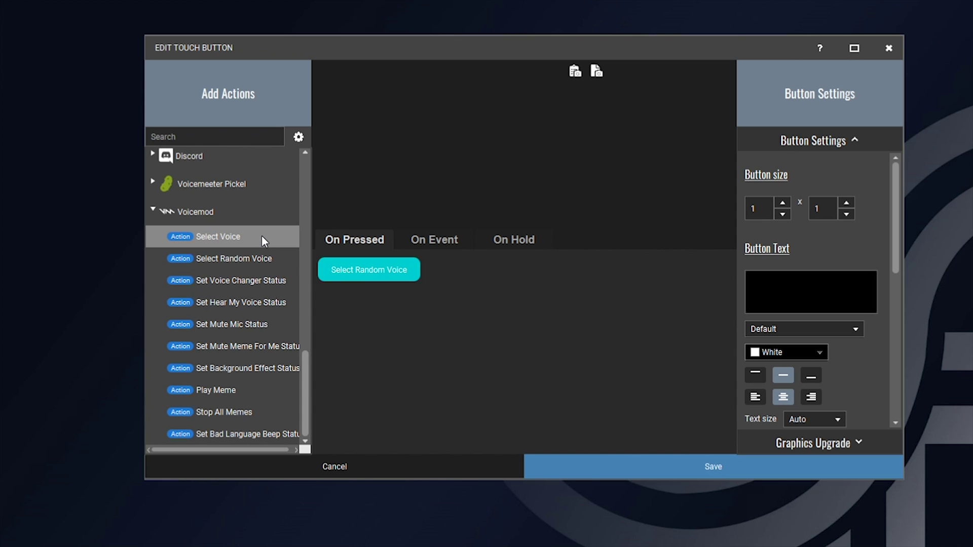
double_click(261, 237)
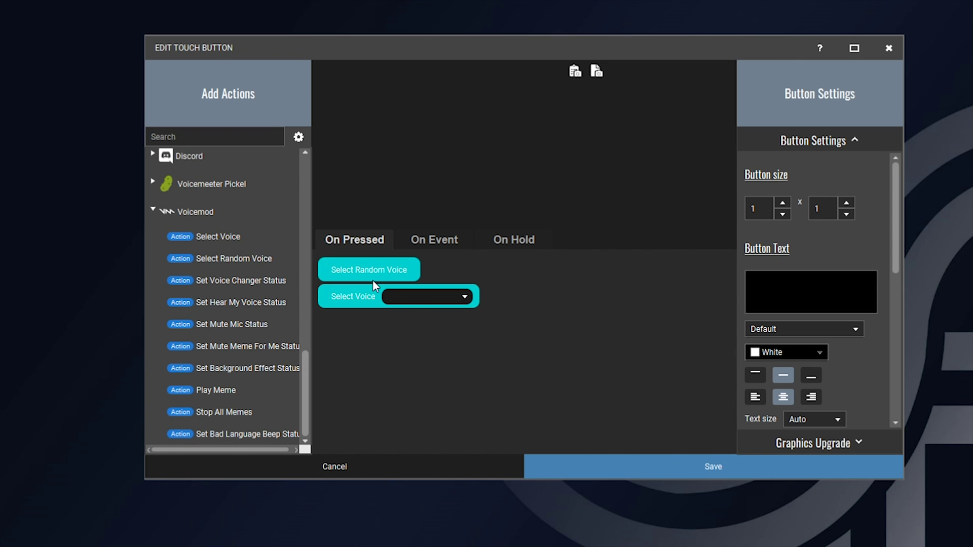
click(412, 300)
click(412, 324)
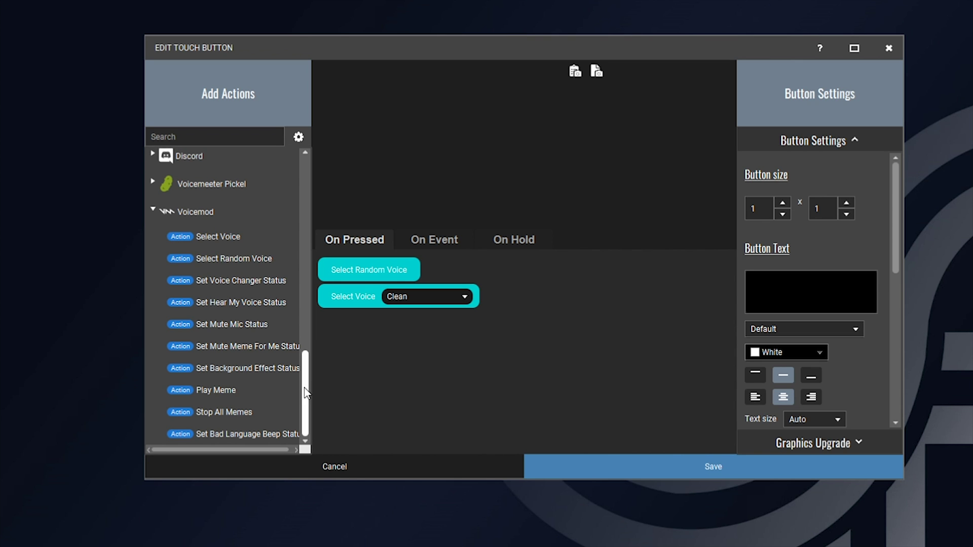
scroll(306, 359, up, 3)
drag(306, 358, 306, 213)
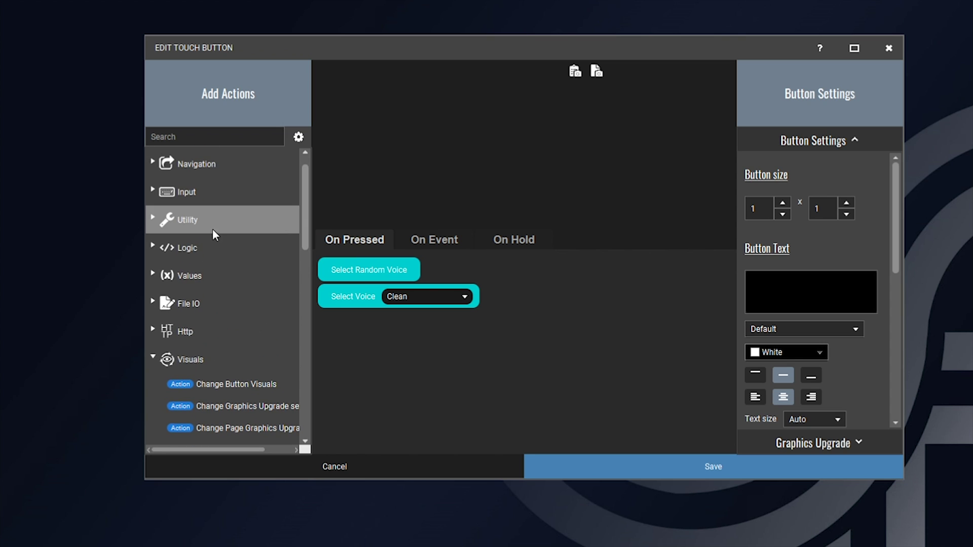
- Wrap the voice actions in an IF button state is Off / ELSE block
click(152, 248)
drag(218, 295, 332, 270)
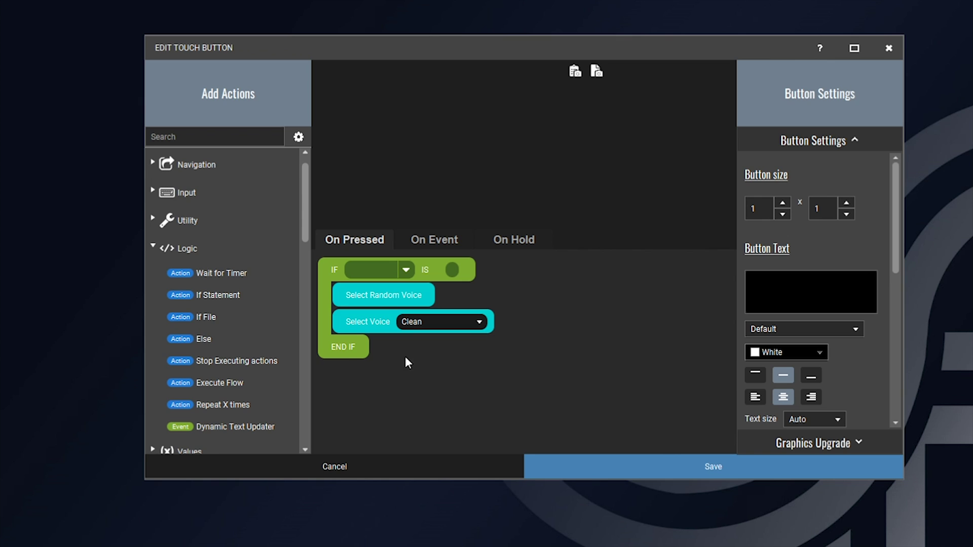
drag(225, 342, 379, 332)
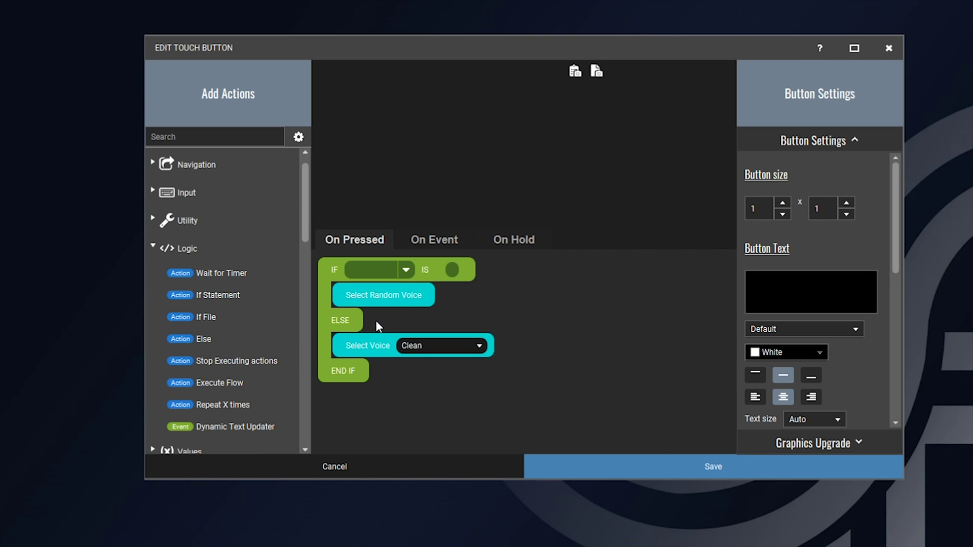
click(406, 270)
click(404, 304)
click(488, 274)
scroll(213, 305, down, 3)
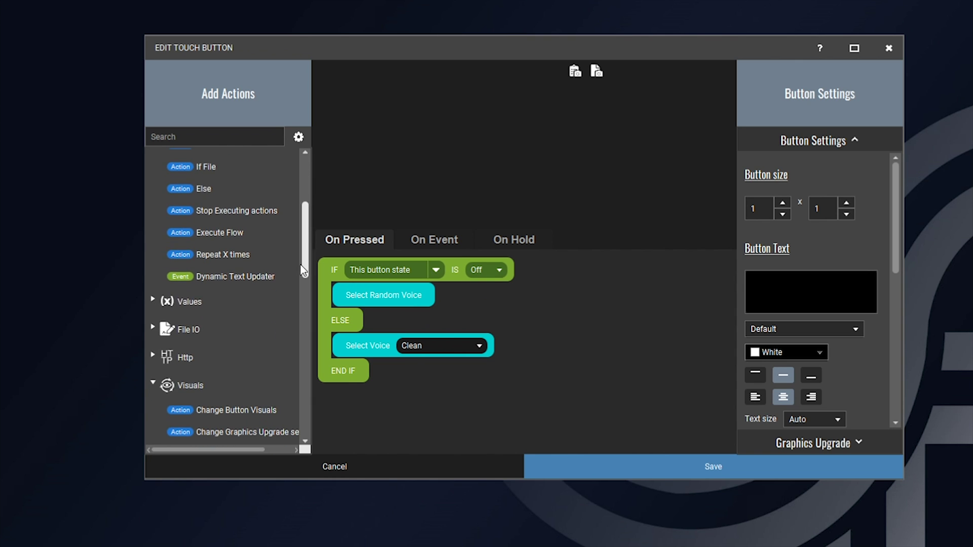
- Set button state On after Select Random Voice, and Off after Select Voice in ELSE
click(153, 303)
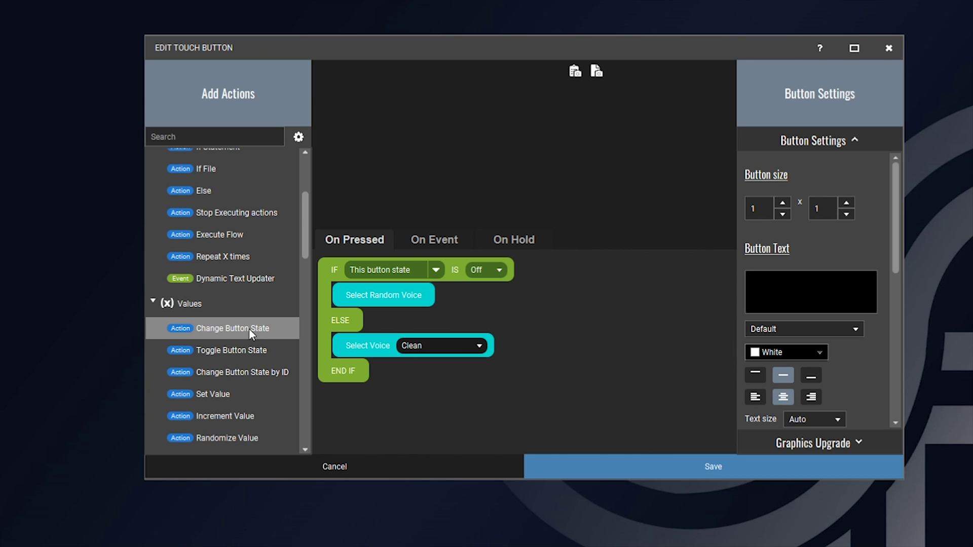
drag(217, 325, 367, 315)
click(450, 323)
click(446, 336)
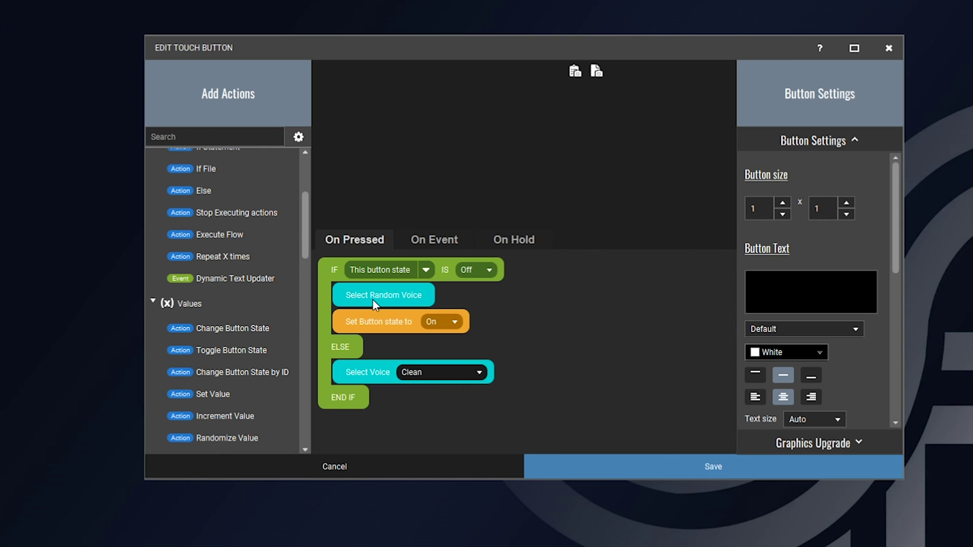
click(258, 330)
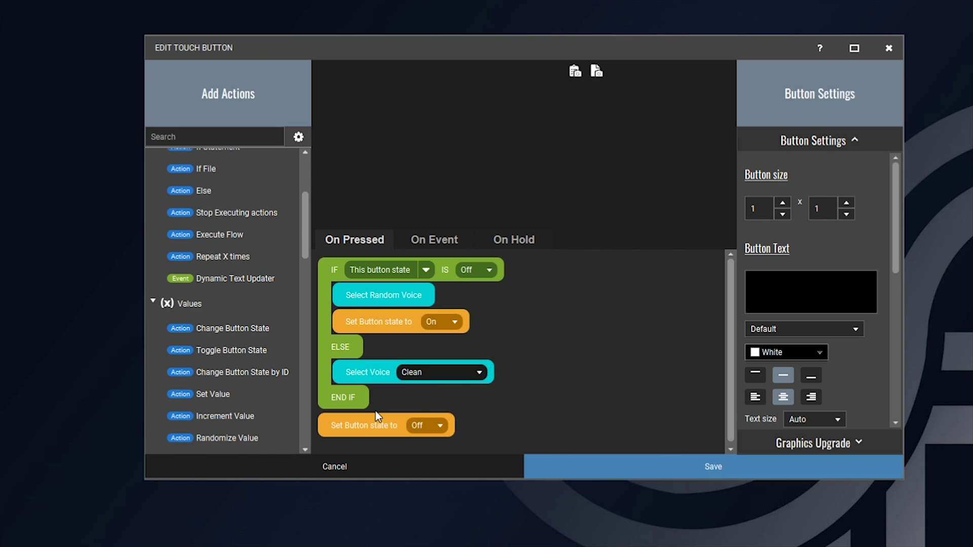
drag(376, 414, 378, 400)
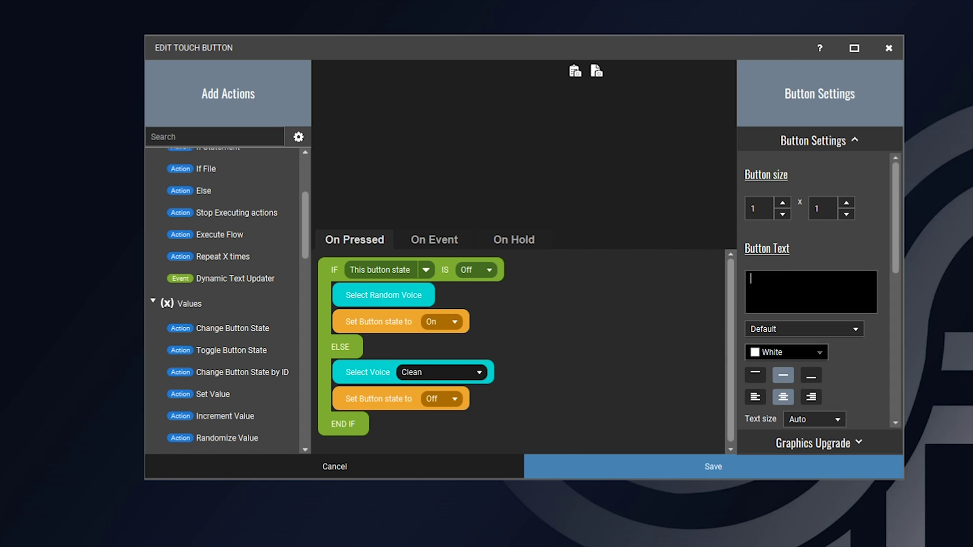
- Label the button 'Random' and switch to its empty On Event logic
text(Random)
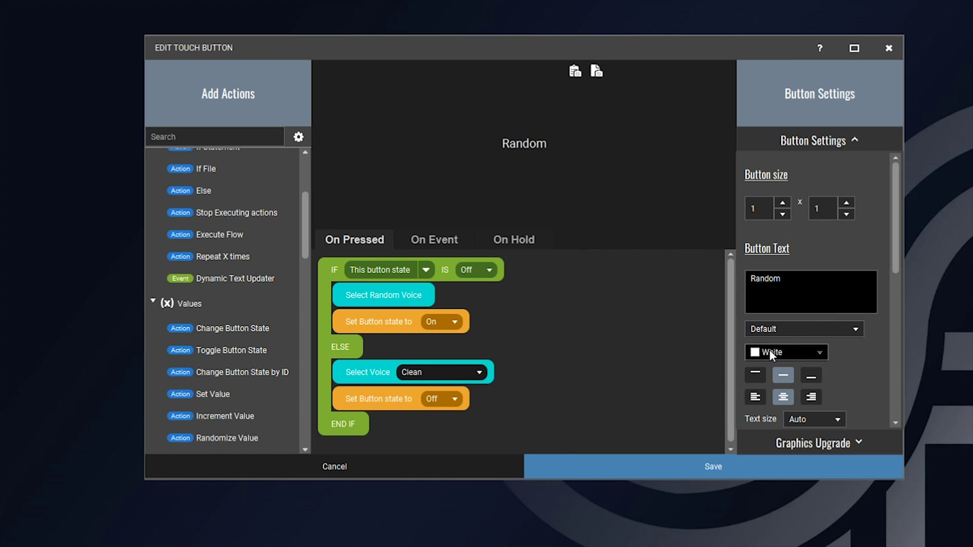
scroll(893, 224, down, 5)
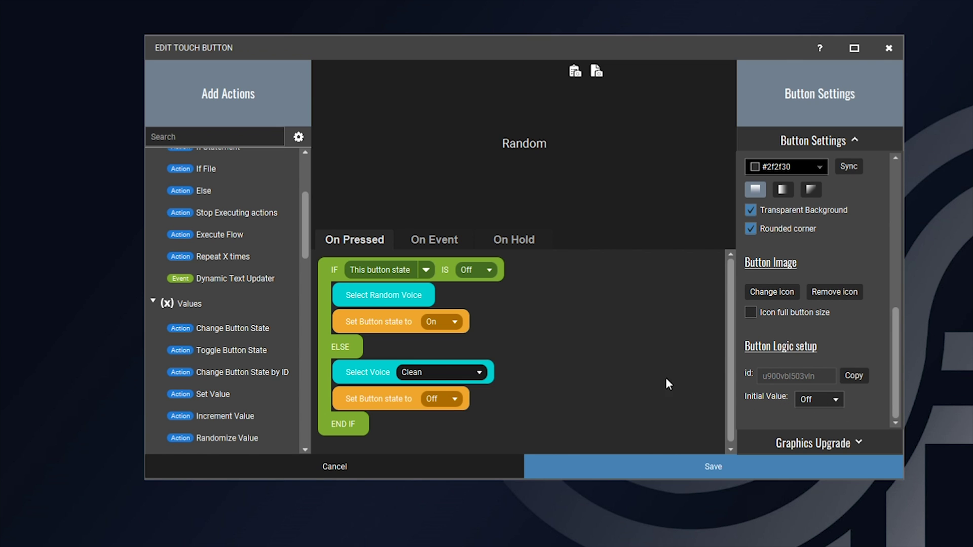
click(452, 240)
scroll(307, 261, down, 6)
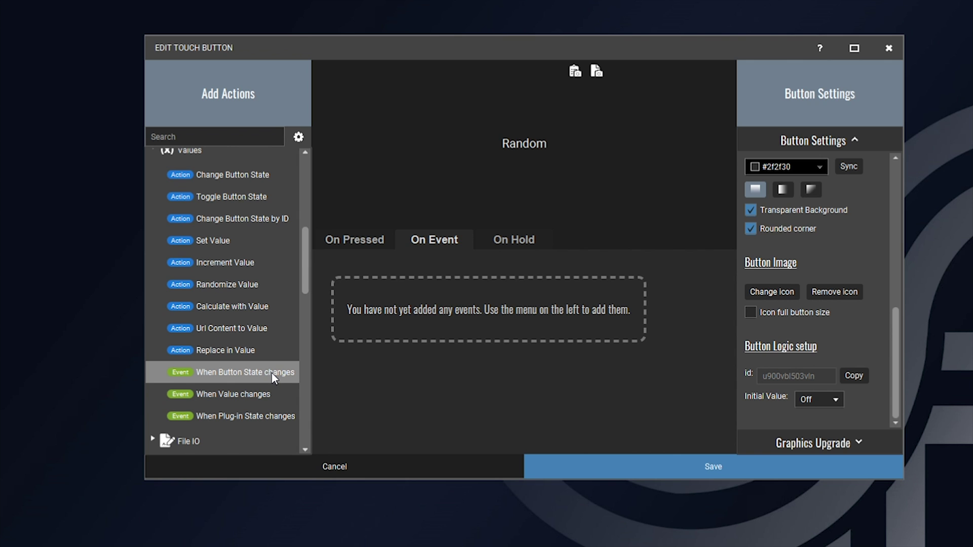
- When the button state turns On, change its text colour to light green
click(271, 374)
scroll(306, 314, down, 6)
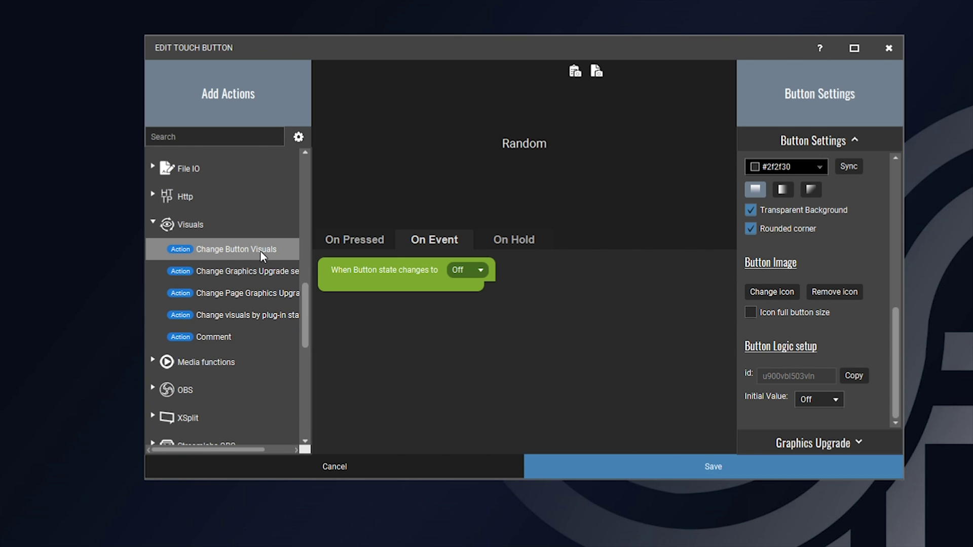
double_click(260, 249)
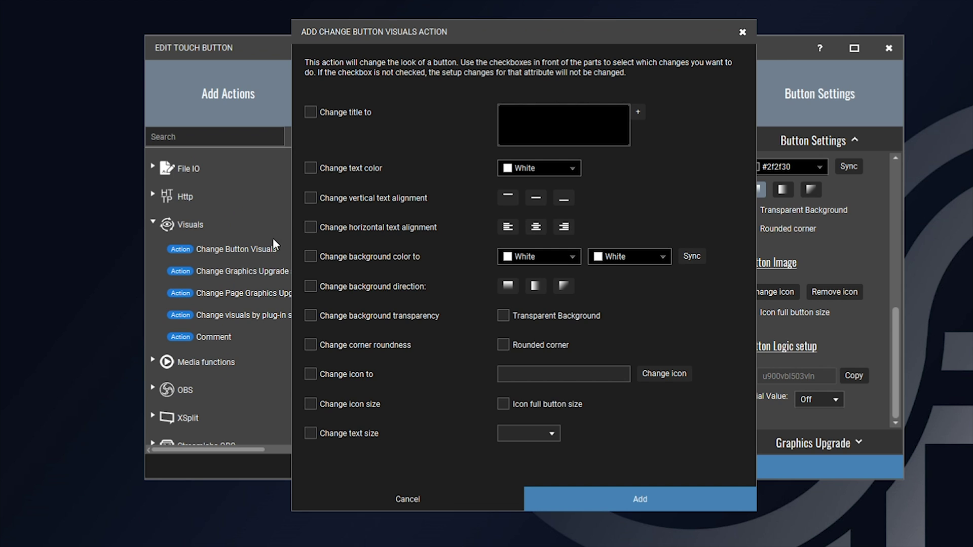
click(529, 168)
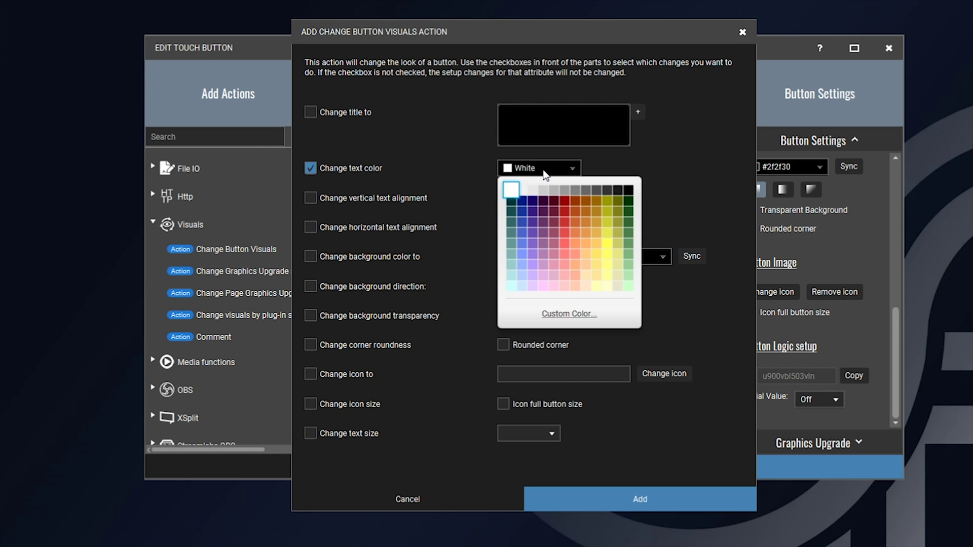
click(629, 264)
click(617, 502)
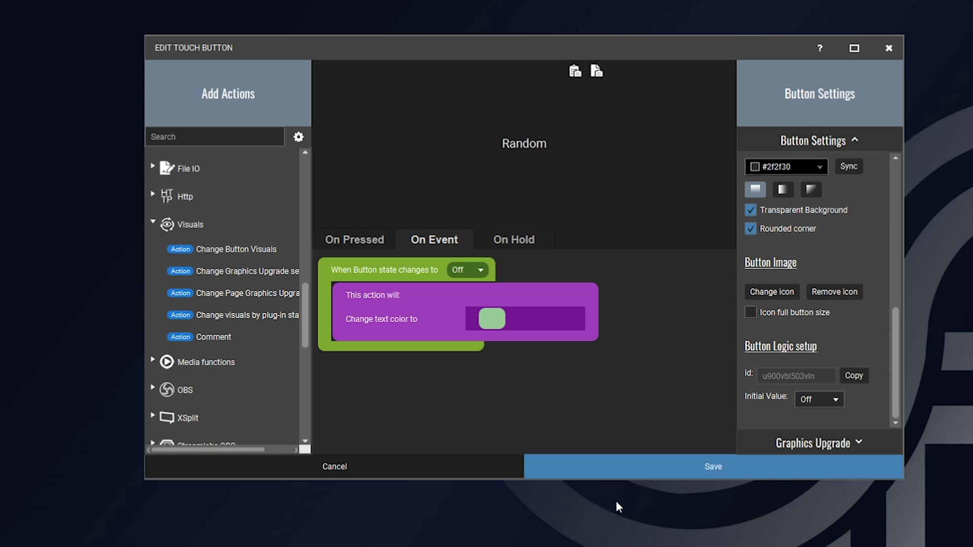
click(476, 267)
click(462, 286)
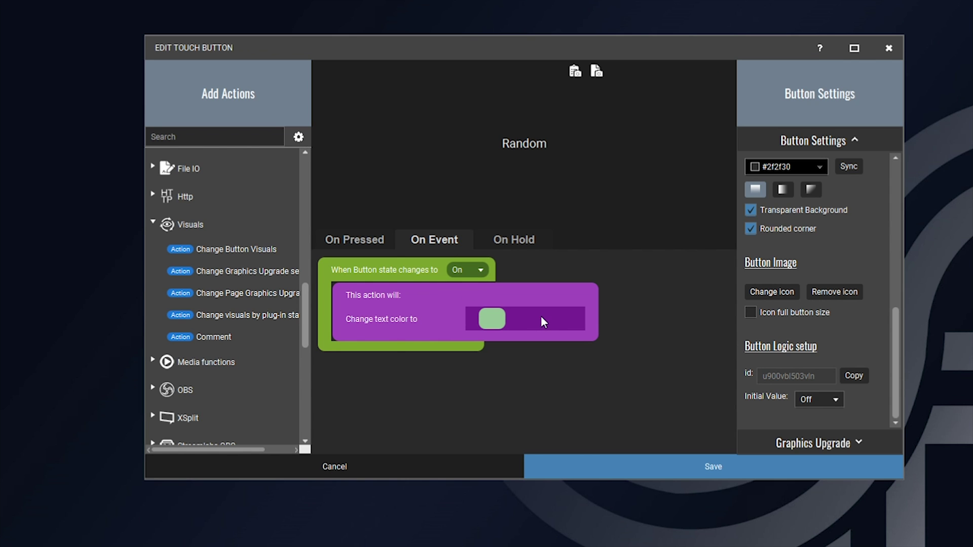
- When the button state turns Off, change its text colour to pink (#ff9999)
double_click(249, 251)
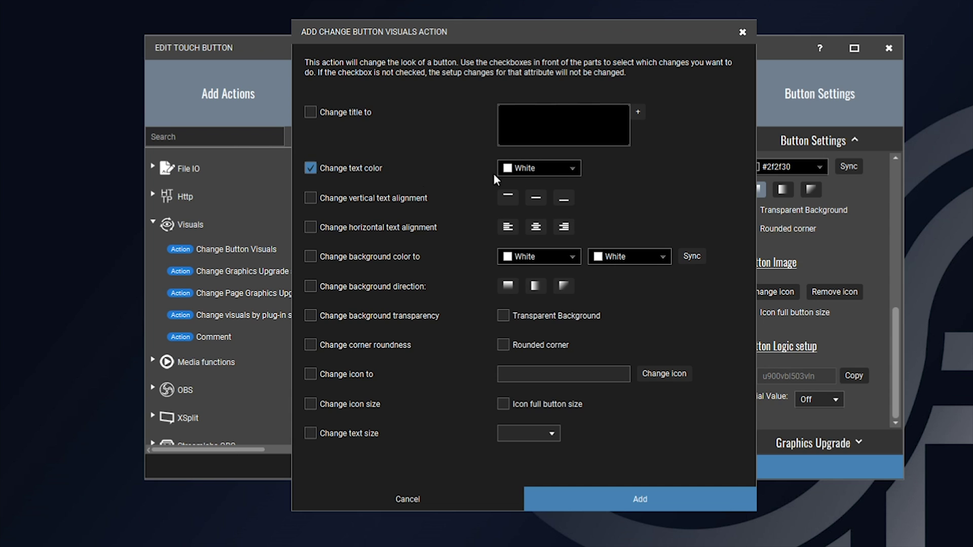
click(568, 168)
click(568, 263)
click(610, 493)
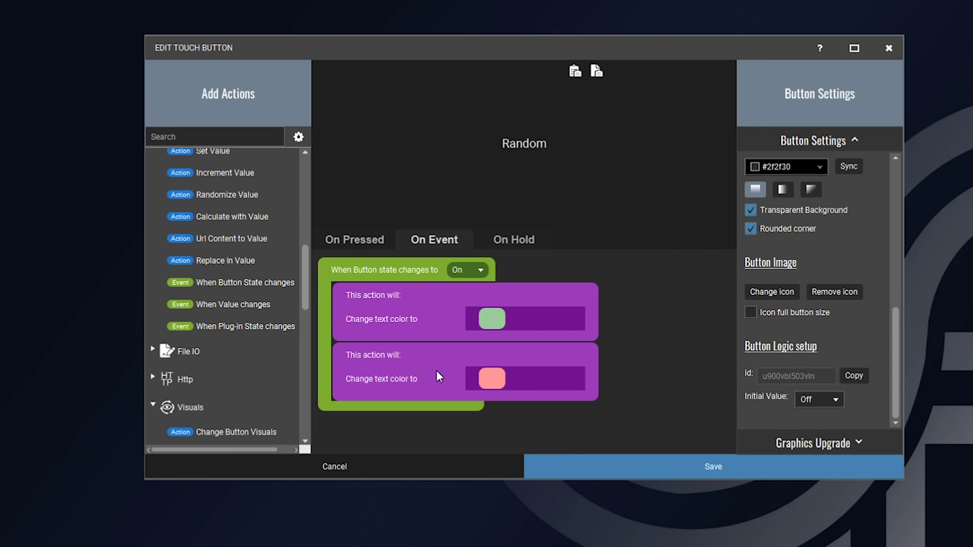
double_click(233, 287)
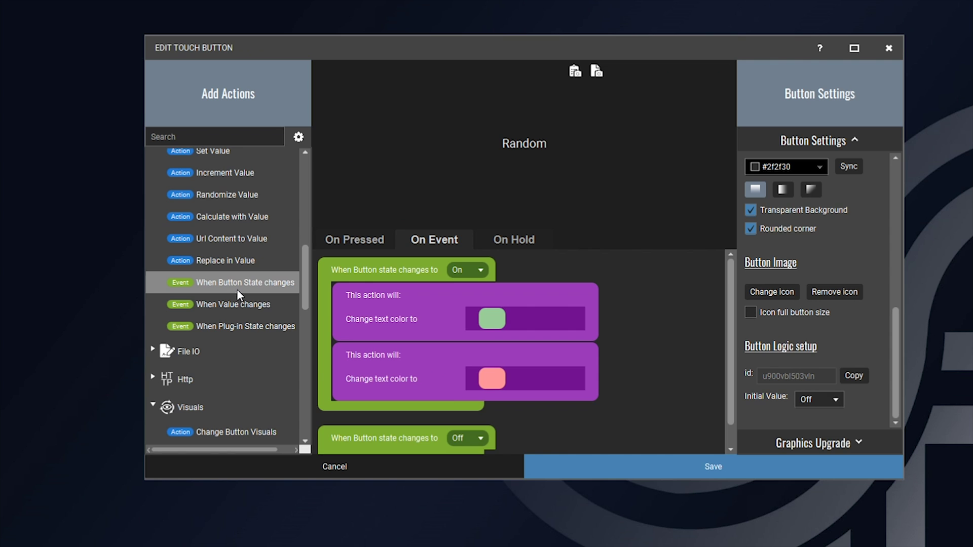
drag(396, 435, 399, 378)
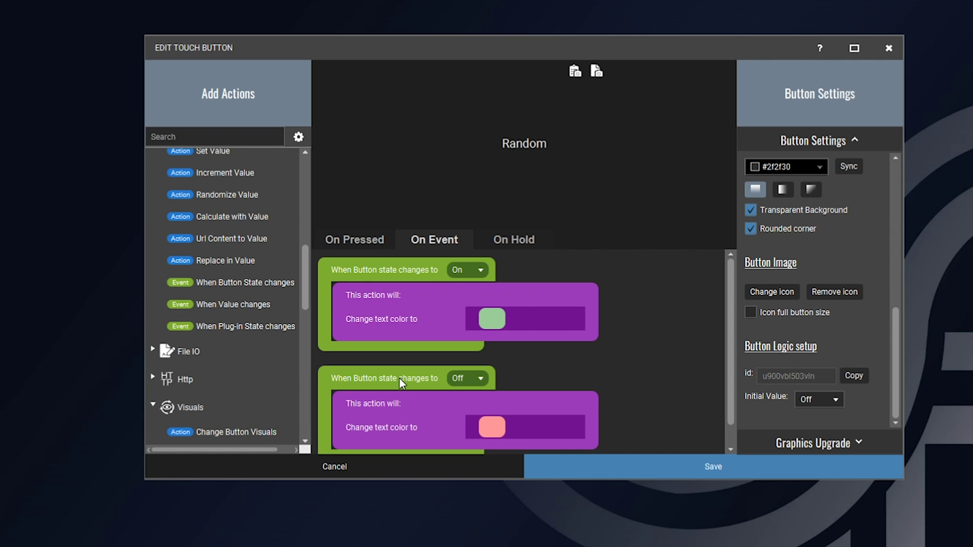
scroll(644, 392, down, 1)
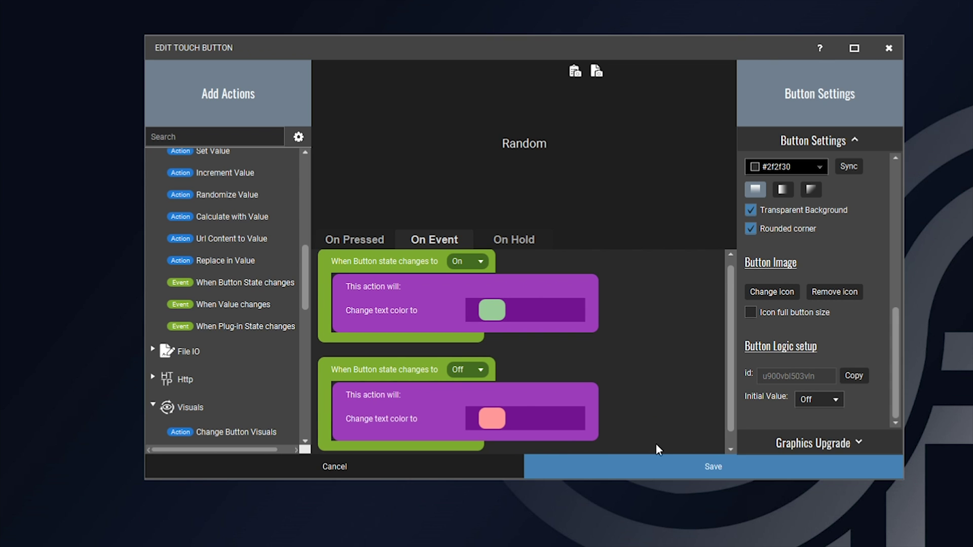
- Save the Random button so it sits beside Goto Main on the Voicemod page
click(663, 469)
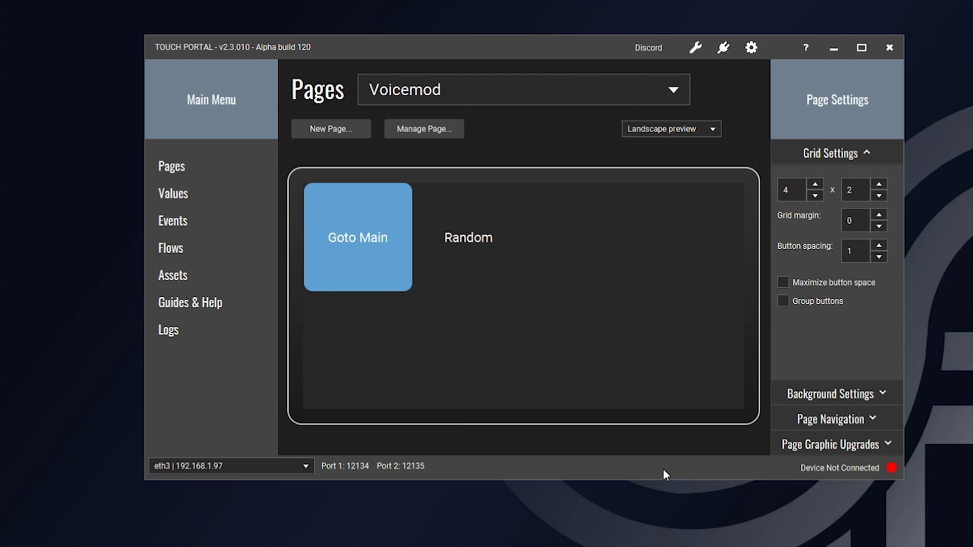